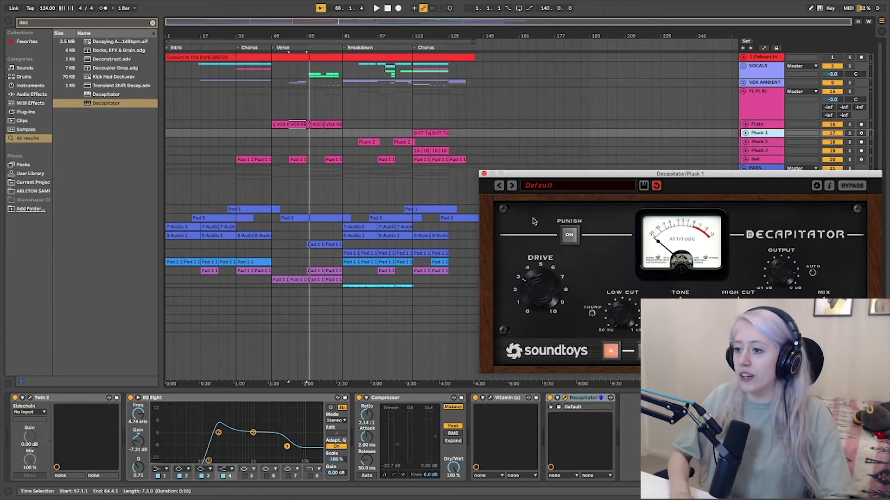
# Solo the Pluck 1 track and play the final chorus from bar 113 with its Decapitator switched off.
pyautogui.click(413, 60)
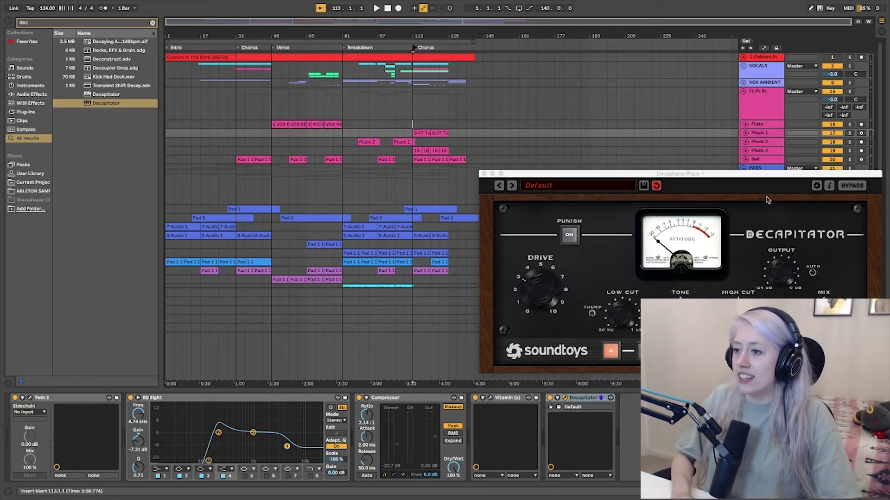
pyautogui.click(851, 133)
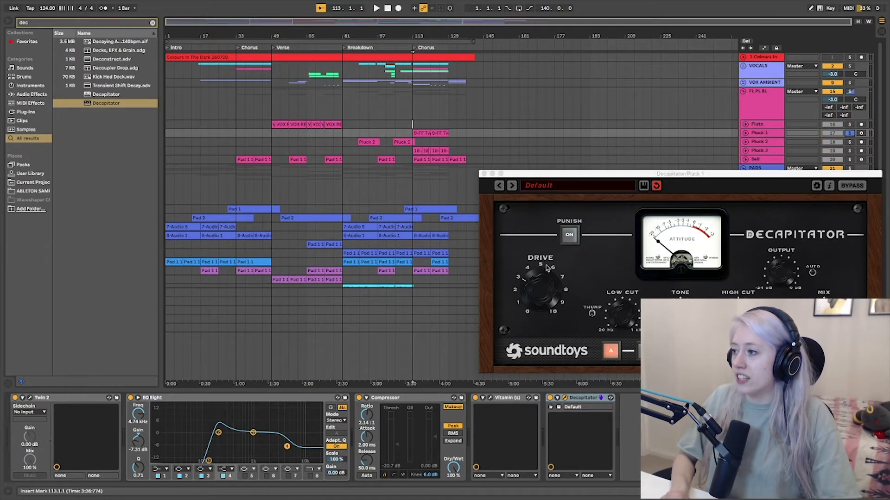
pyautogui.click(550, 399)
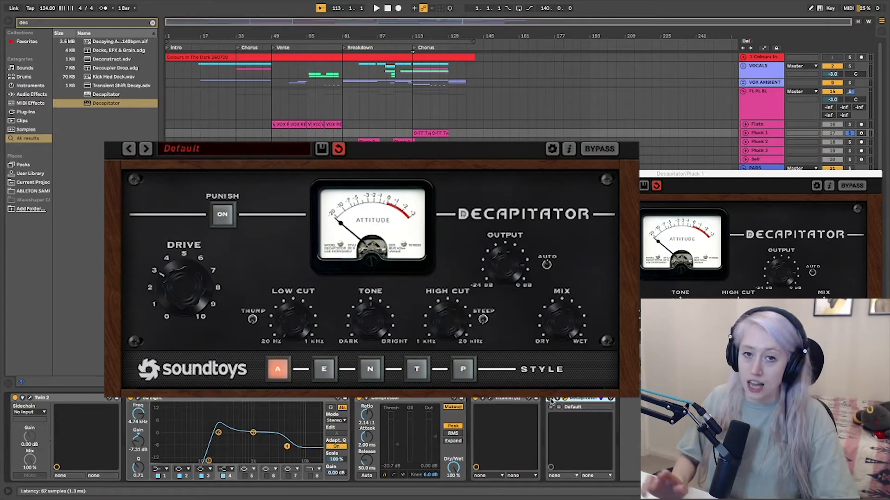
pyautogui.press('space')
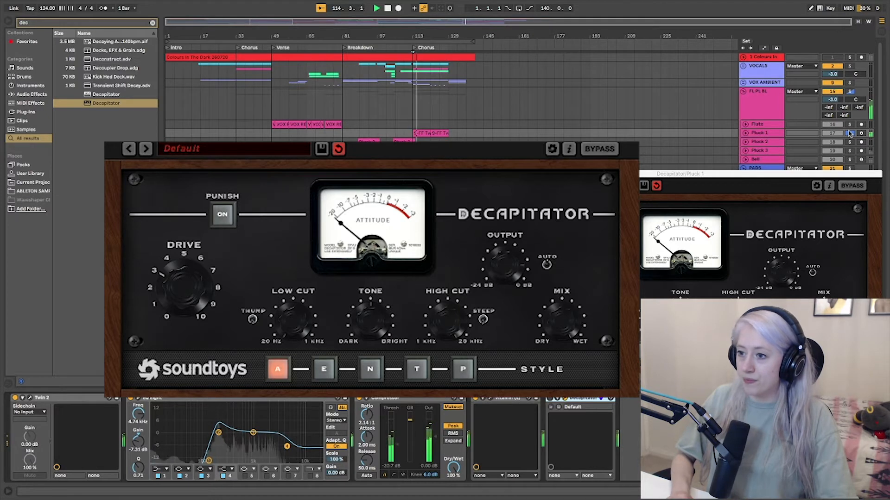
# Compare Pluck 1 in the full mix against the soloed track, replaying the final chorus.
pyautogui.click(849, 134)
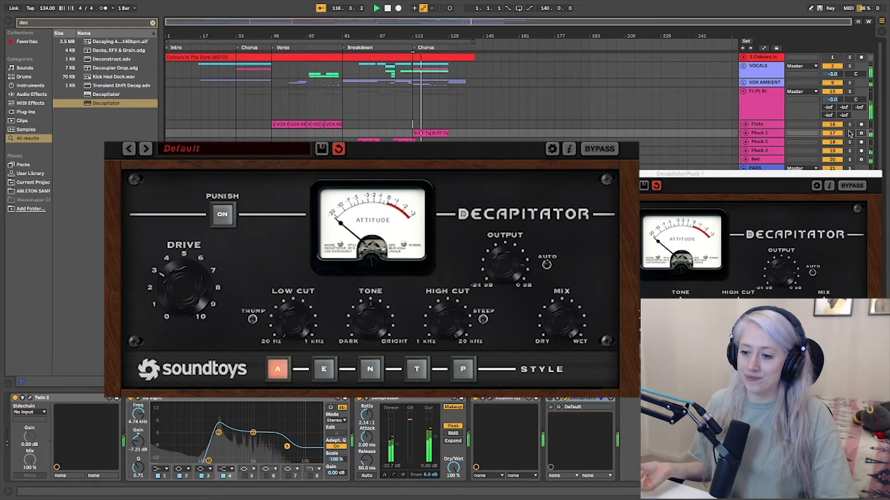
pyautogui.click(849, 134)
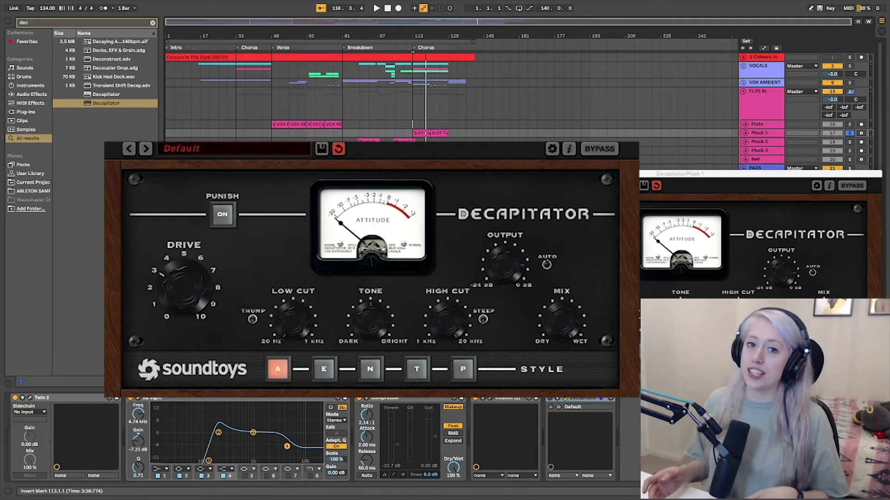
pyautogui.press('space')
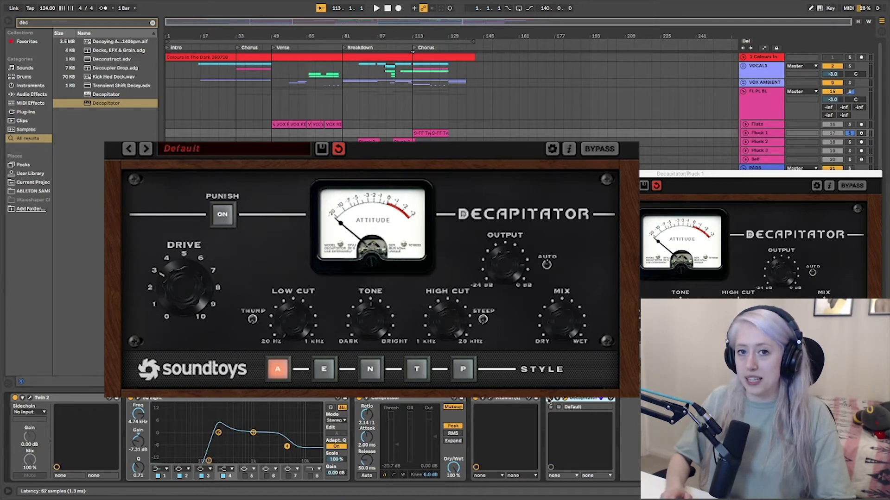
pyautogui.press('space')
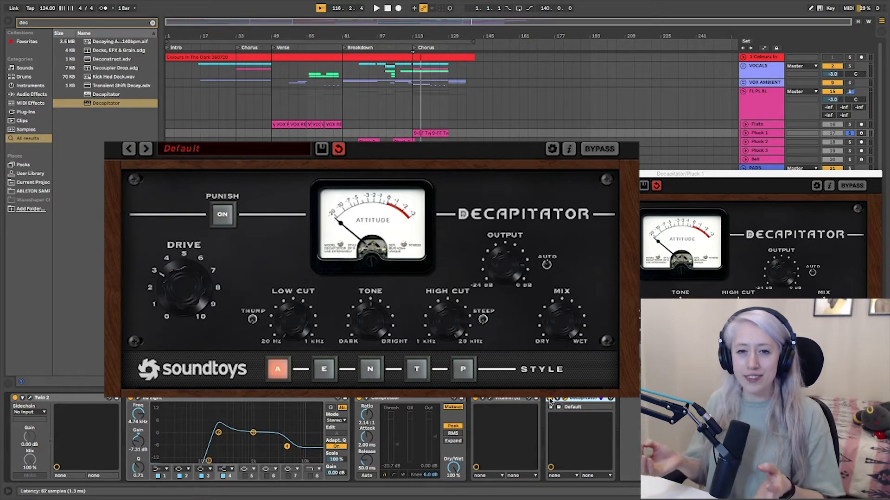
# Unsolo Pluck 1 and audition the final chorus in the full mix with Decapitator off and on.
pyautogui.click(851, 134)
pyautogui.press('space')
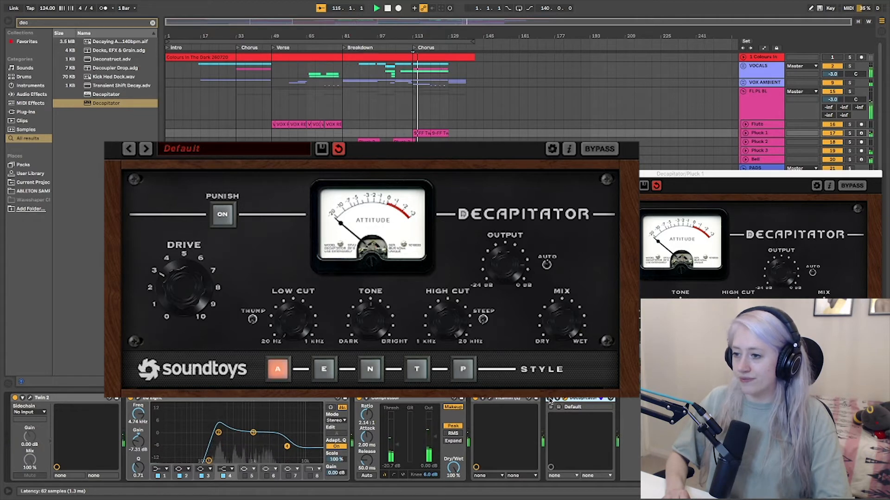
pyautogui.press('space')
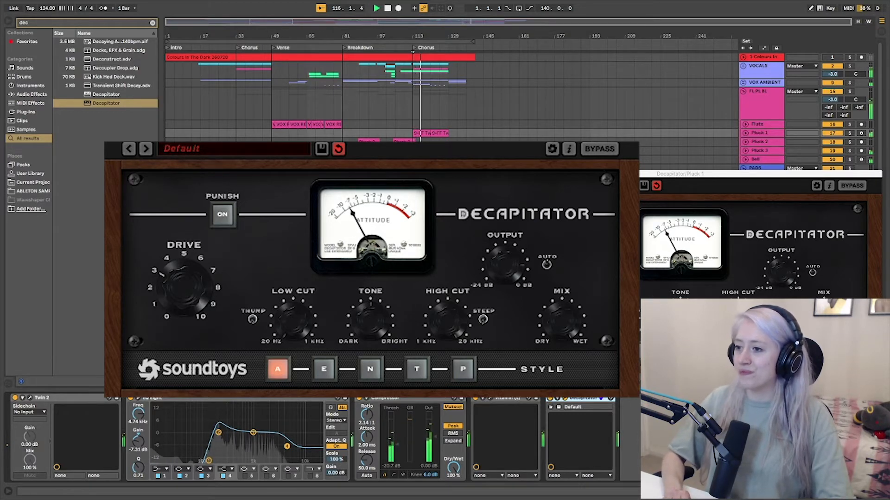
pyautogui.press('space')
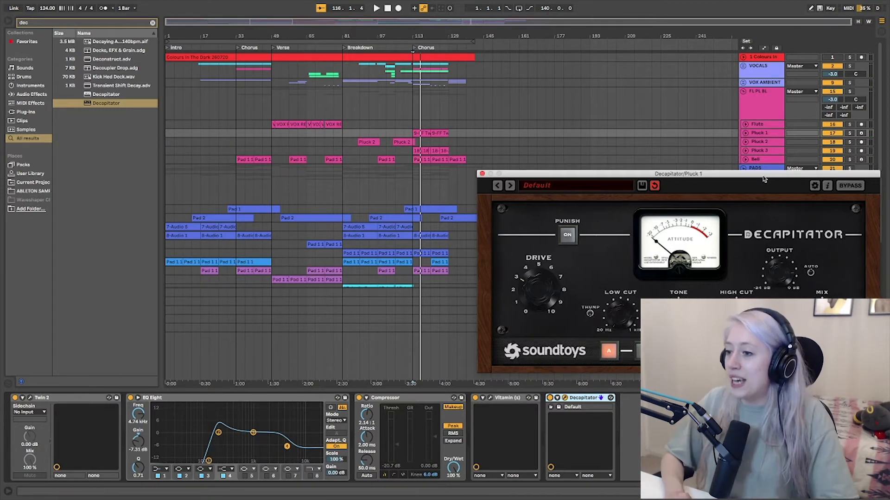
# Solo Pluck 1, play it from bar 113 and increase the Drive in Decapitator.
pyautogui.moveTo(766, 180); pyautogui.dragTo(660, 202)
pyautogui.click(849, 133)
pyautogui.press('space')
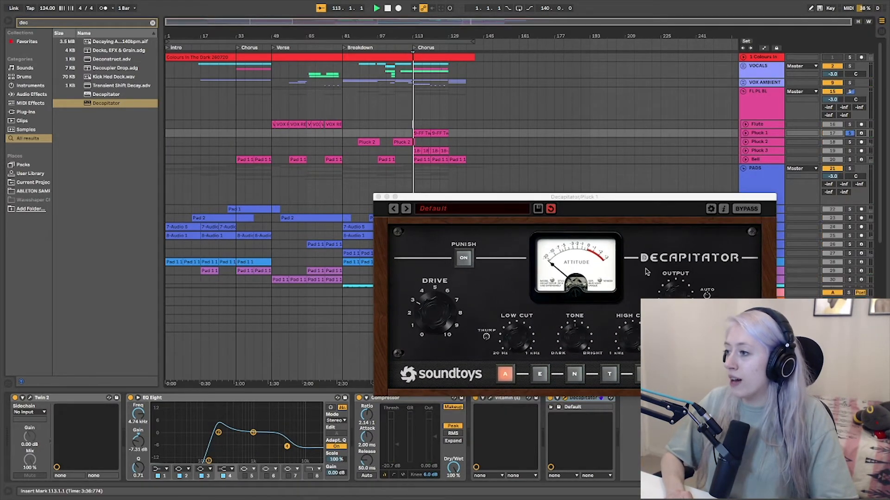
pyautogui.moveTo(428, 311); pyautogui.dragTo(417, 266)
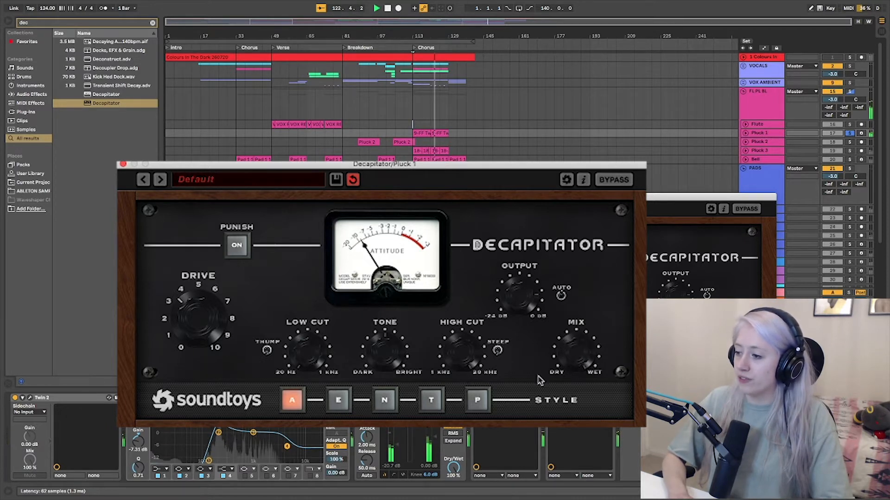
# Browse Decapitator's factory preset categories, including Drums, Effects, Reamping and Vocals.
pyautogui.click(208, 179)
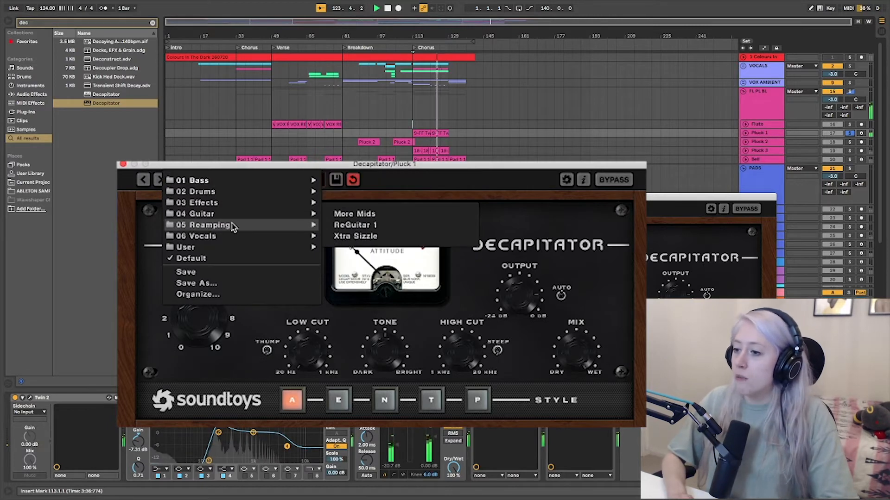
pyautogui.moveTo(232, 236)
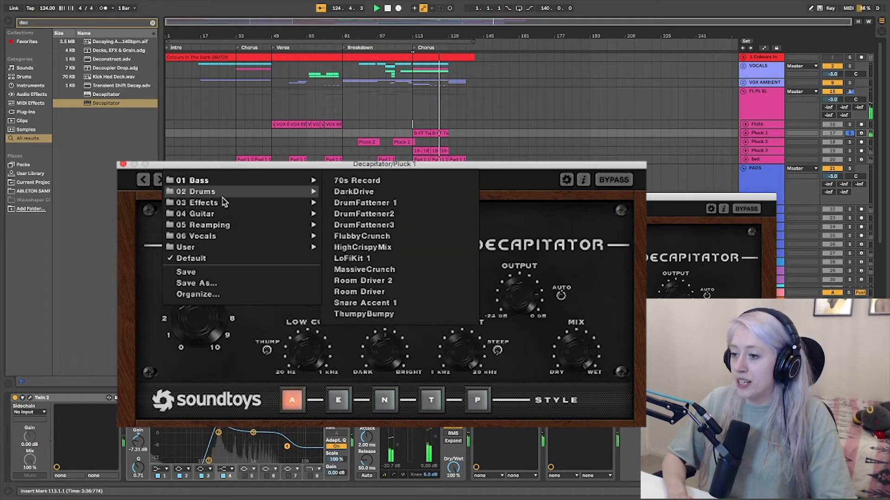
pyautogui.moveTo(222, 204)
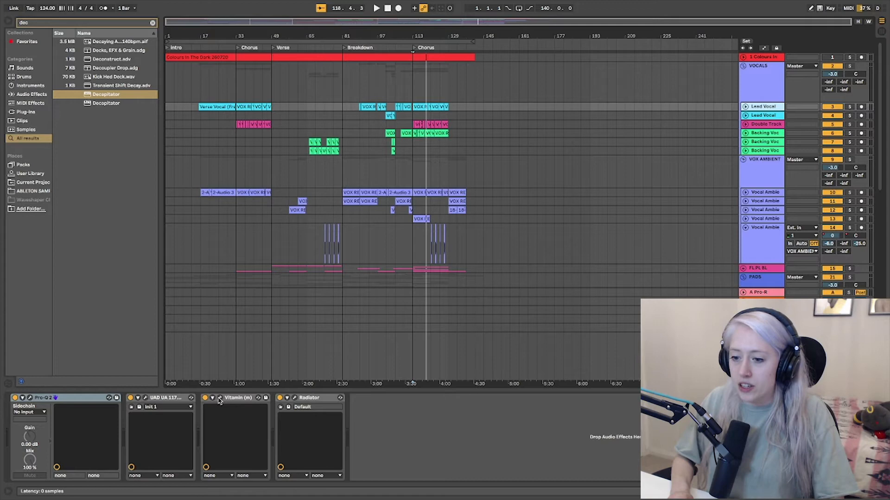
# Open the Vitamin plug-in on the Lead Vocal track, move its window over the arrangement and solo the track.
pyautogui.click(220, 398)
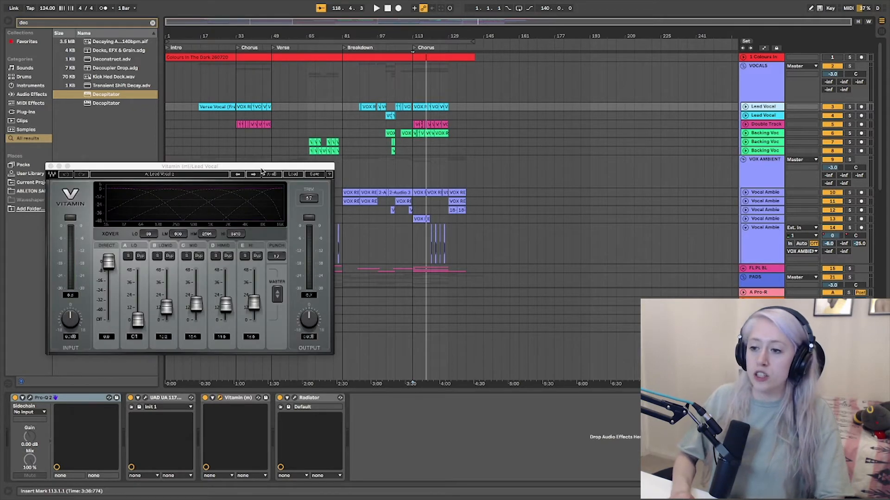
pyautogui.moveTo(261, 170); pyautogui.dragTo(500, 158)
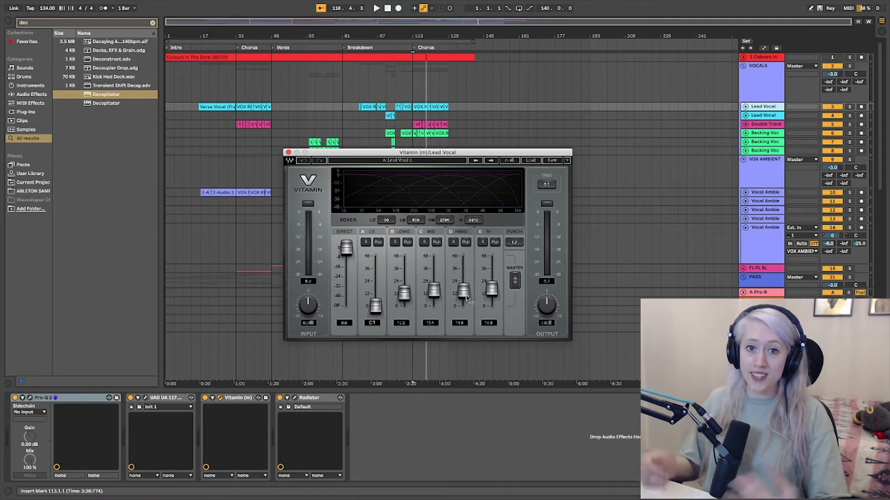
pyautogui.click(849, 108)
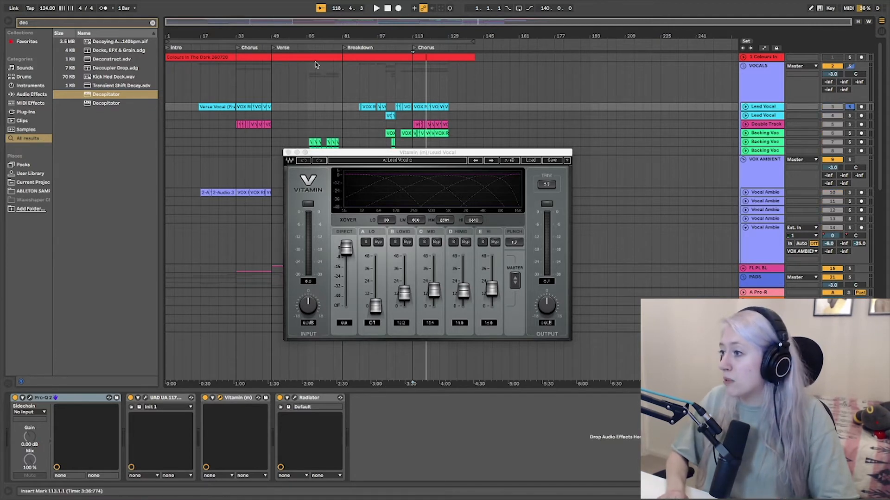
# Audition the lead vocal from about bar 17 with Vitamin switched off and on.
pyautogui.click(197, 47)
pyautogui.click(195, 47)
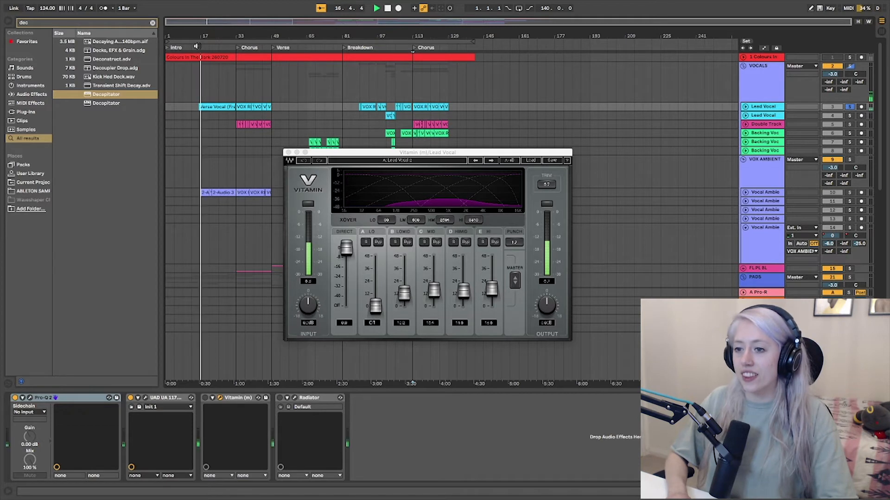
pyautogui.click(206, 398)
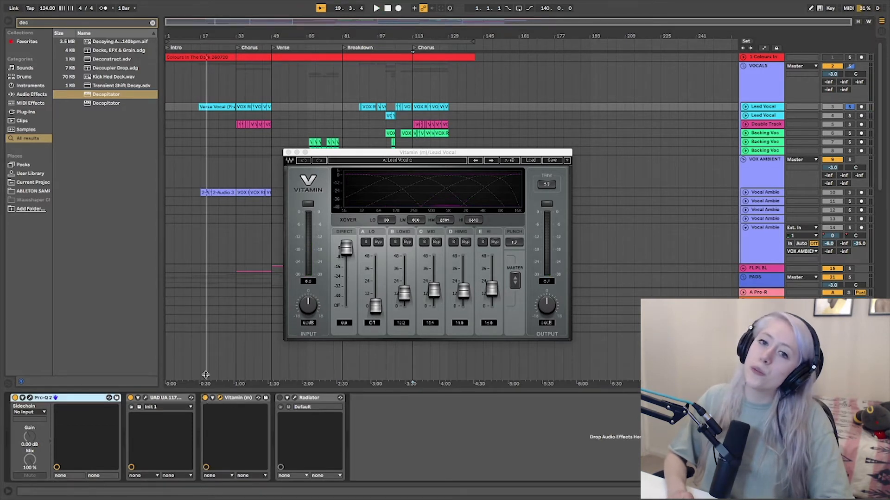
pyautogui.click(199, 47)
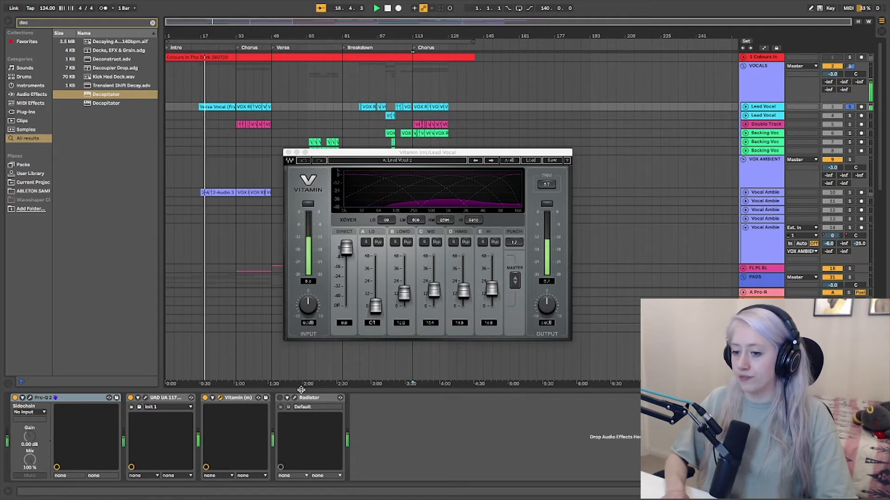
# Raise Vitamin's Mid band to about 31 and its HiMid band to about 30 during playback.
pyautogui.moveTo(404, 293); pyautogui.dragTo(491, 288)
pyautogui.moveTo(434, 283); pyautogui.dragTo(433, 271)
# Solo Vitamin's Mid, HiMid, Hi and LoMid bands in turn to hear each one, and stop playback.
pyautogui.click(424, 241)
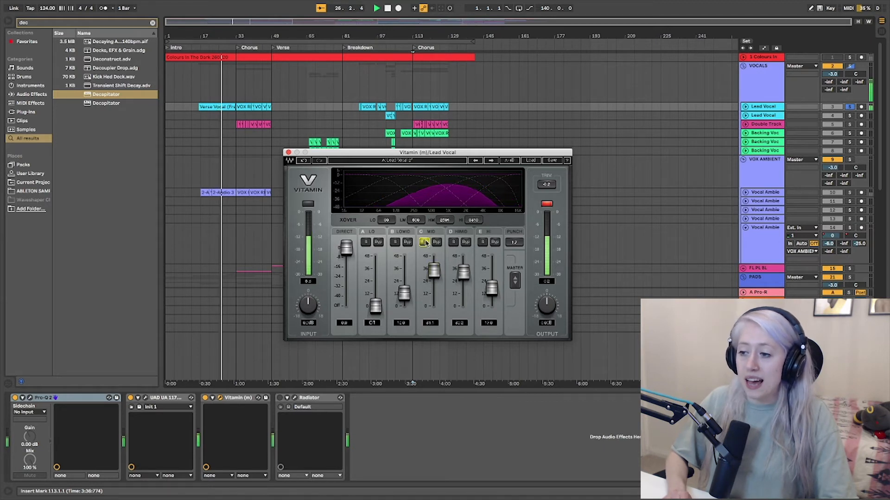
pyautogui.click(452, 241)
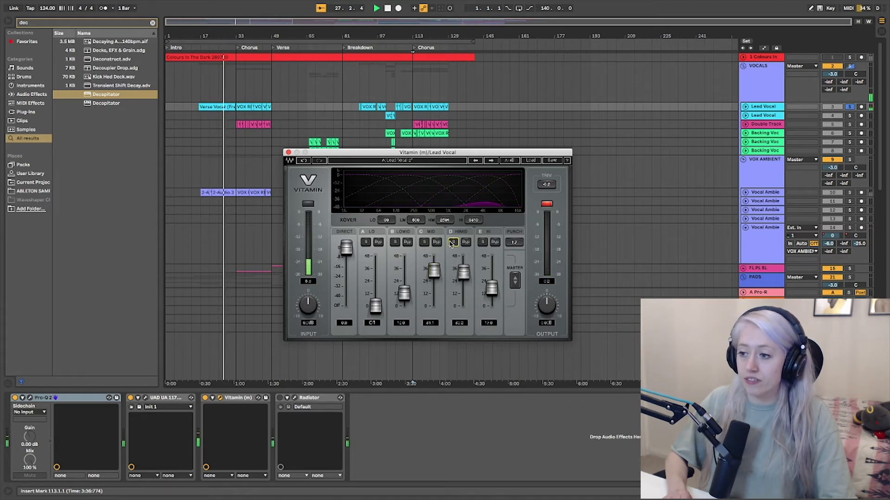
pyautogui.click(482, 241)
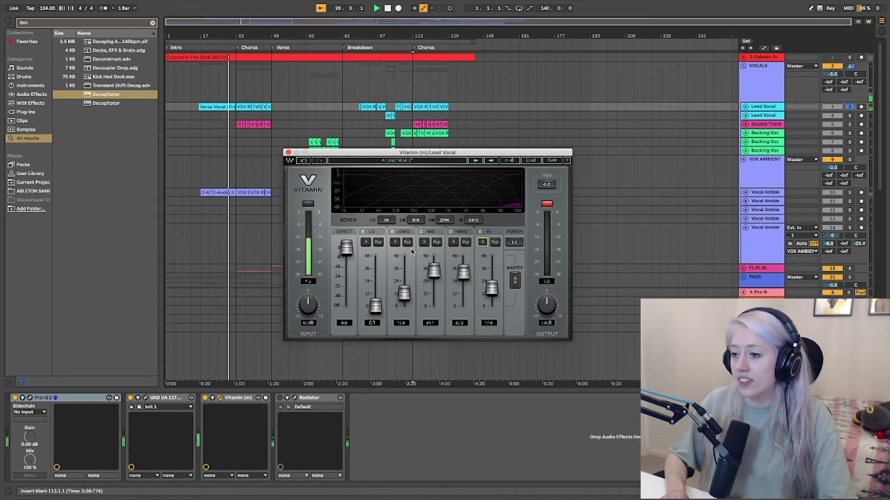
pyautogui.click(394, 242)
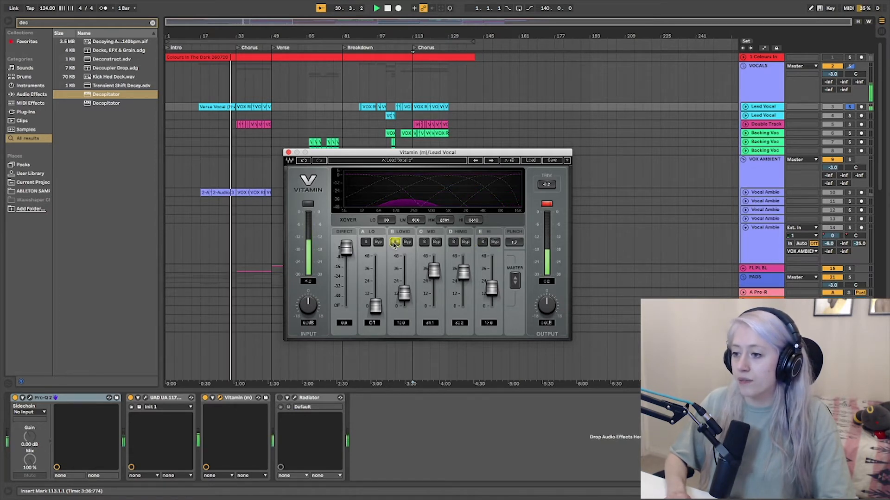
pyautogui.press('space')
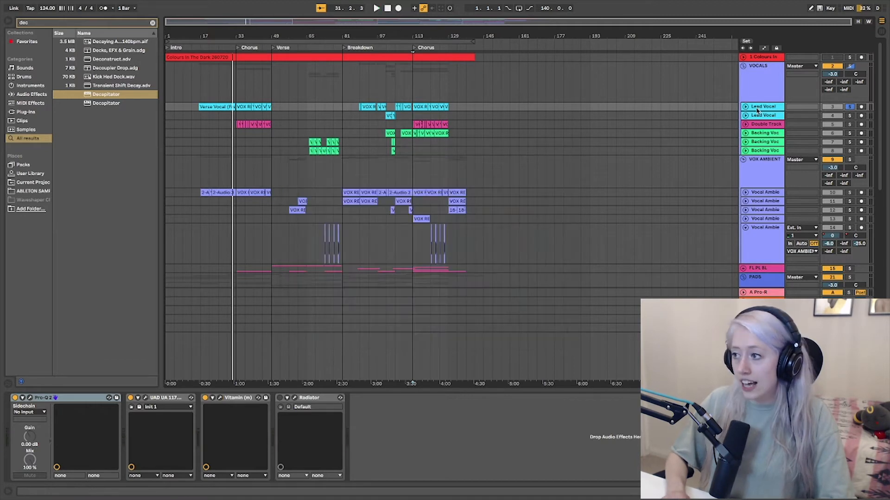
# Go to the Sub Bass track and reduce the stereo width of the Lo band in its Vitamin plug-in.
pyautogui.scroll(-6, 760, 205)
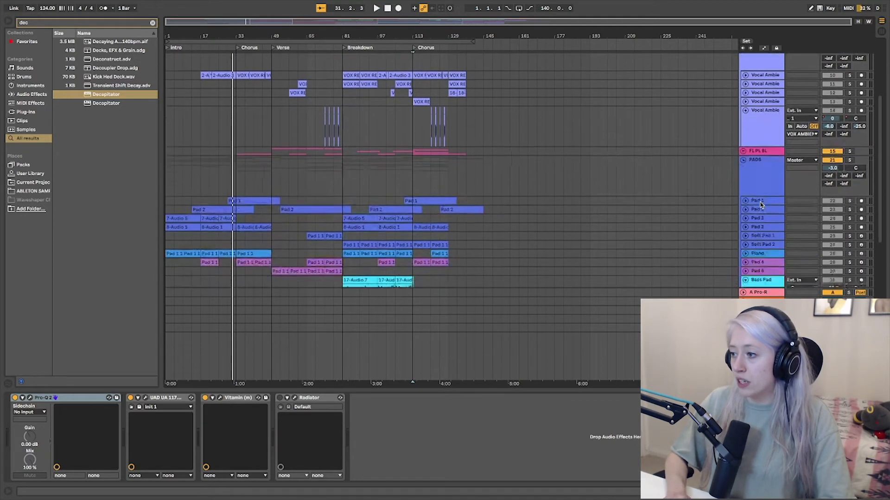
pyautogui.click(759, 174)
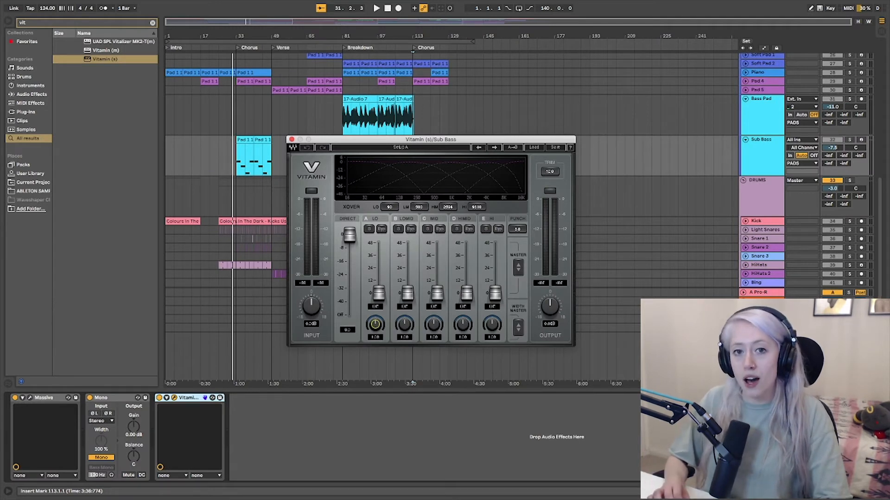
pyautogui.moveTo(375, 325); pyautogui.dragTo(375, 347)
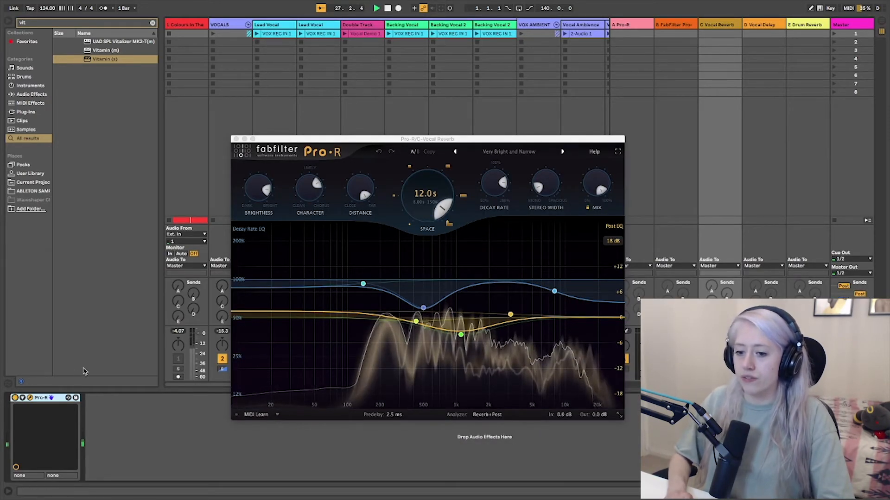
# Return to the arrangement and play the soloed lead vocal from bar 17 through the Pro-R vocal reverb.
pyautogui.press('Tab')
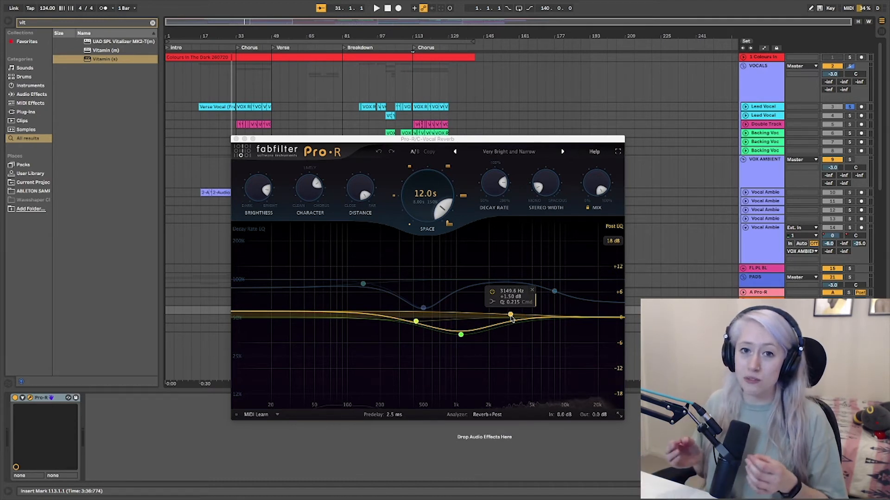
pyautogui.click(205, 62)
pyautogui.press('space')
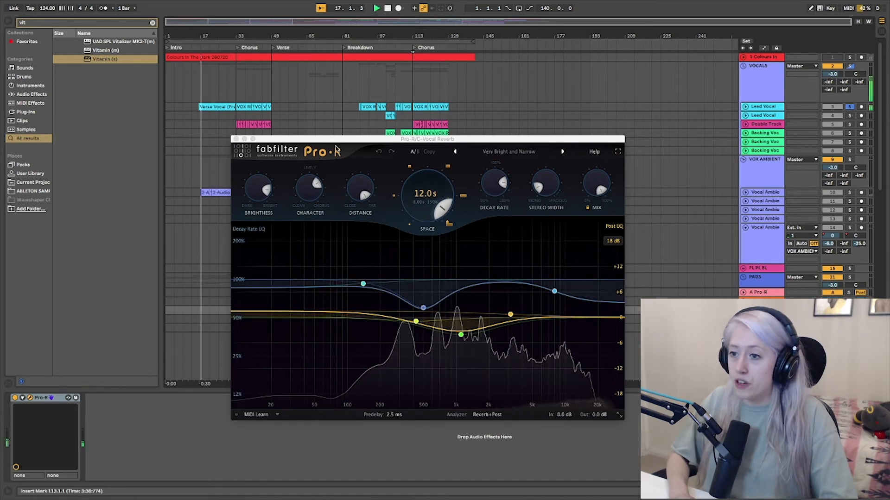
# Shift Pro-R's mid Post EQ cut to about 1499 Hz at -3.3 dB and place a low band near 50 Hz.
pyautogui.moveTo(460, 334)
pyautogui.mouseDown()
pyautogui.moveTo(536, 374)
pyautogui.moveTo(476, 332)
pyautogui.mouseUp()
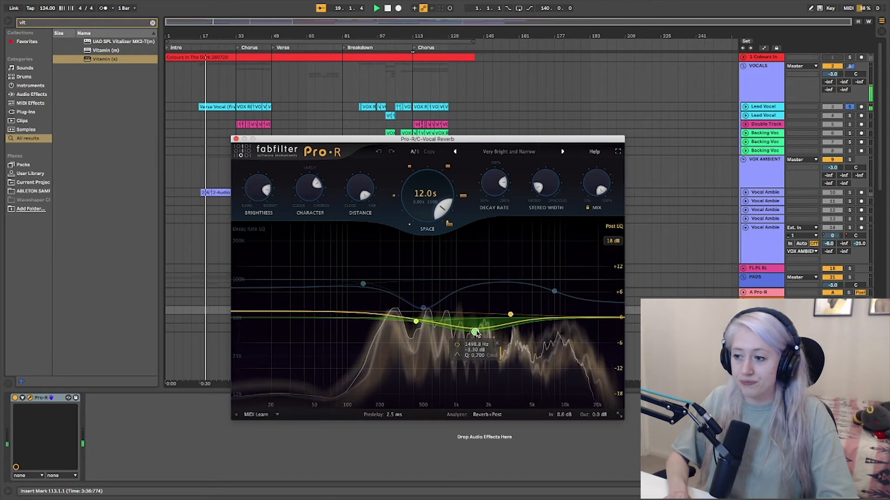
pyautogui.moveTo(312, 319)
pyautogui.mouseDown()
pyautogui.moveTo(314, 424)
pyautogui.moveTo(276, 453)
pyautogui.moveTo(312, 460)
pyautogui.moveTo(326, 353)
pyautogui.moveTo(314, 318)
pyautogui.mouseUp()
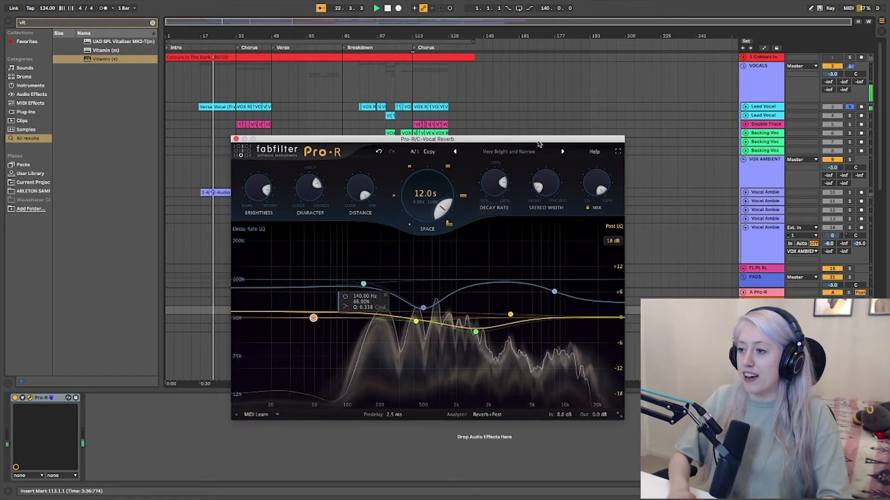
# Load the Scooped Sparkly Space preset in Pro-R and view the description of its Stereo Width control.
pyautogui.click(508, 152)
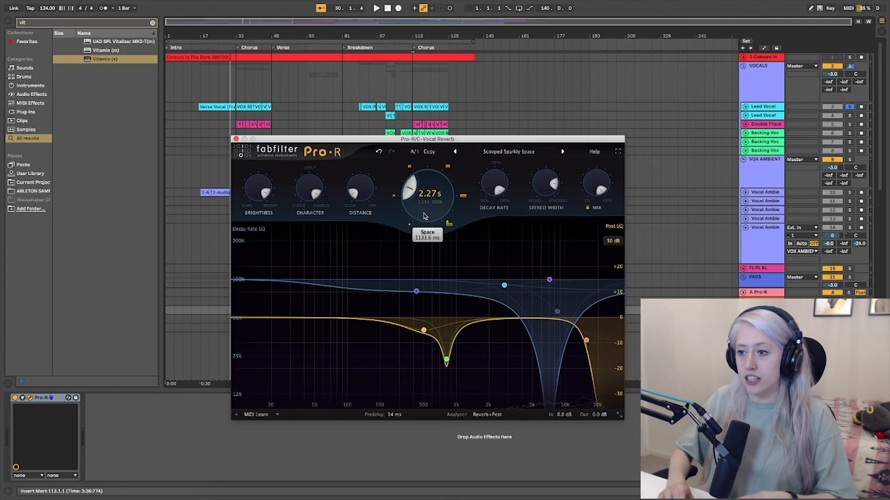
pyautogui.moveTo(542, 184)
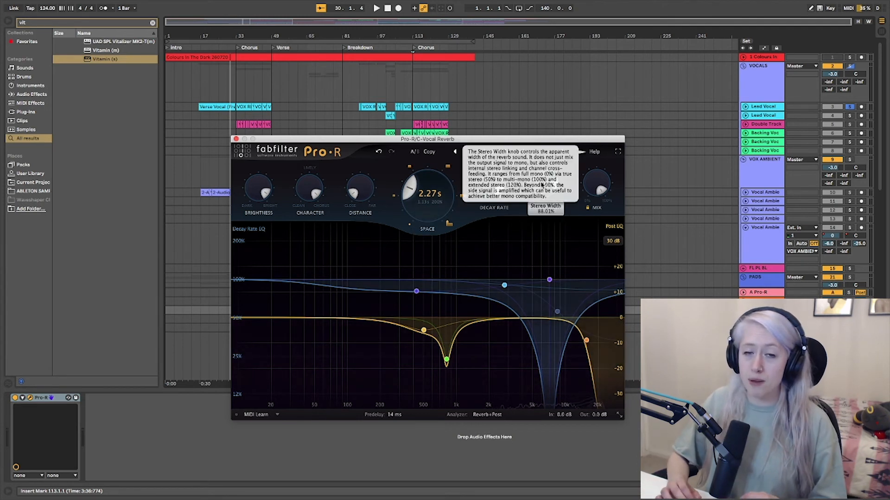